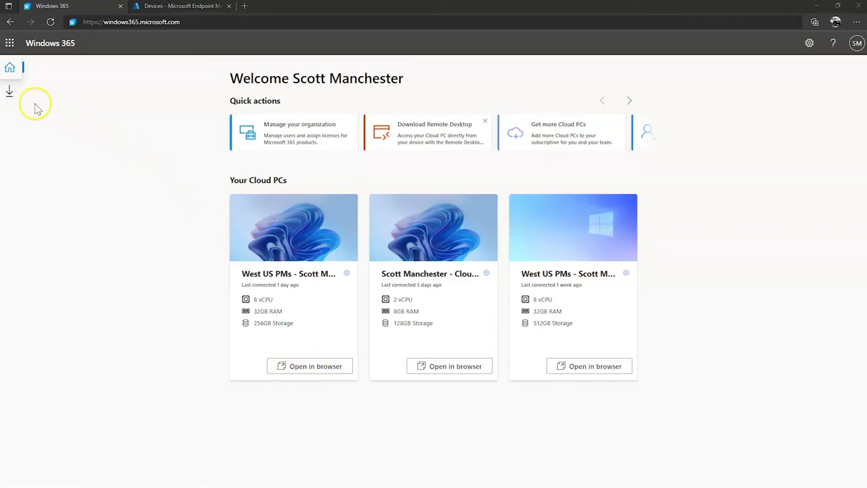
Step: Visit the Remote Desktop downloads page, then troubleshoot the first Cloud PC, which reports no issues
left_click(10, 95)
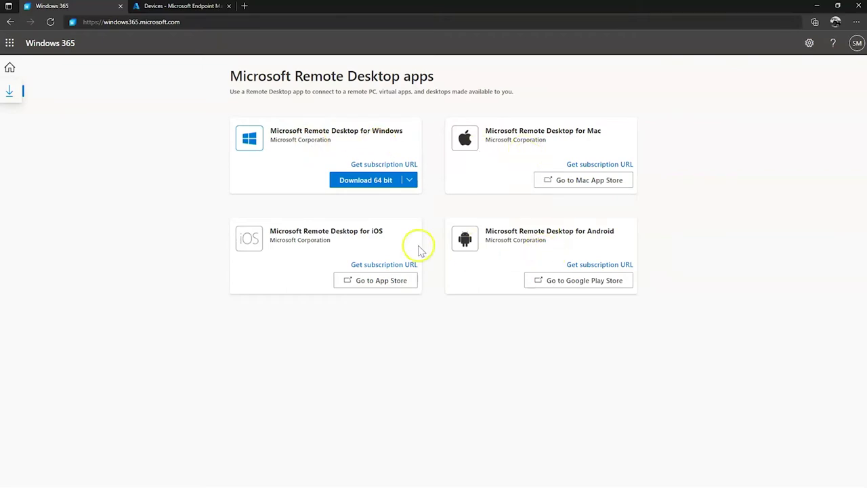
left_click(10, 70)
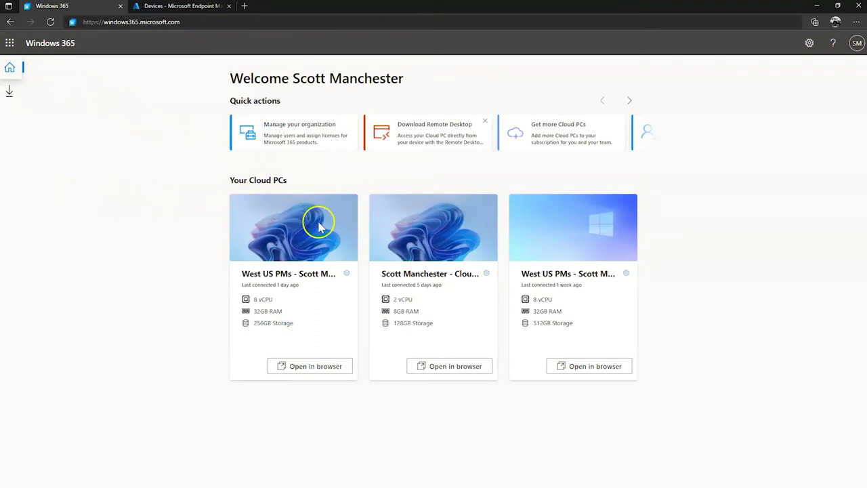
left_click(345, 274)
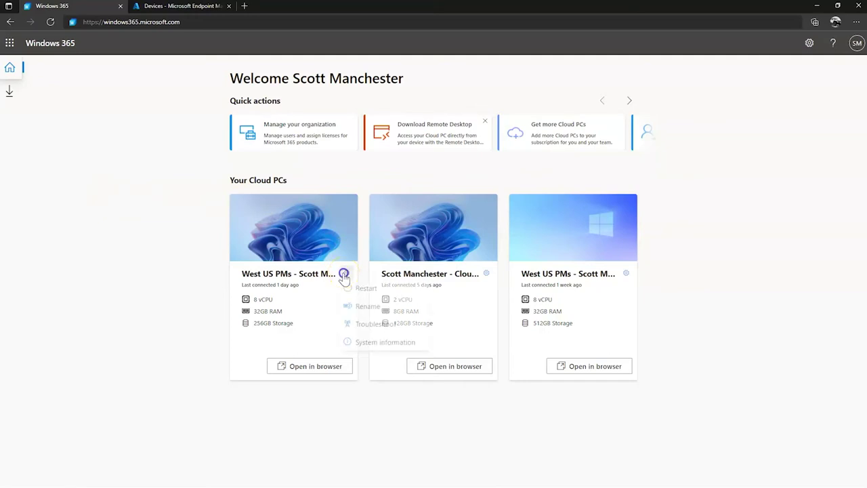
left_click(371, 296)
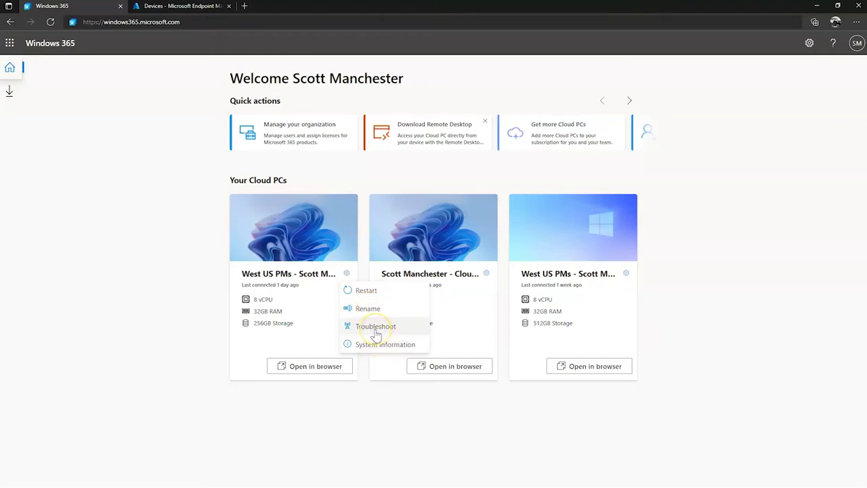
left_click(375, 328)
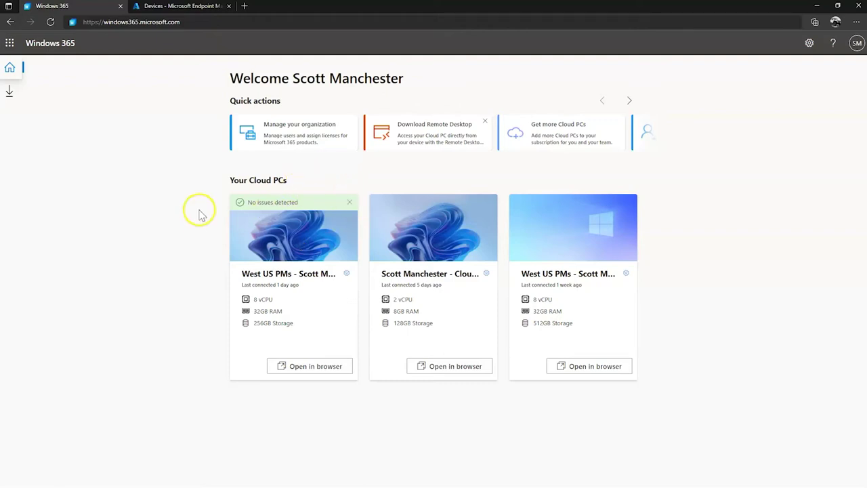
left_click(349, 202)
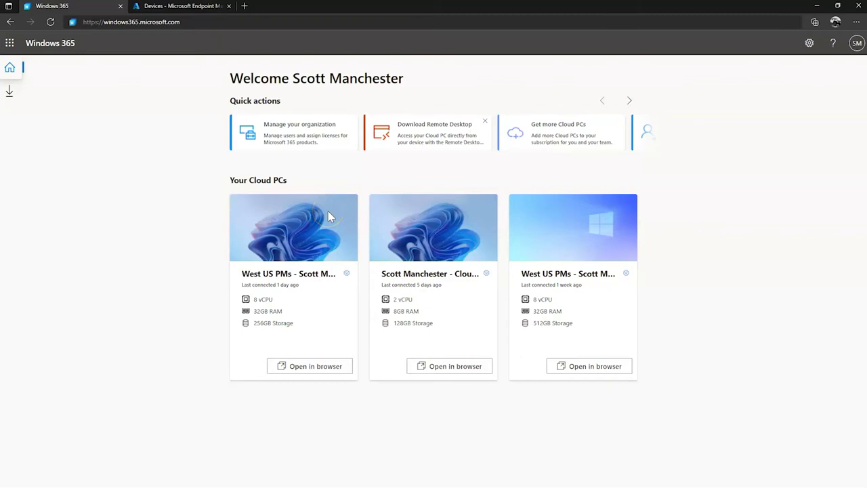
left_click(326, 369)
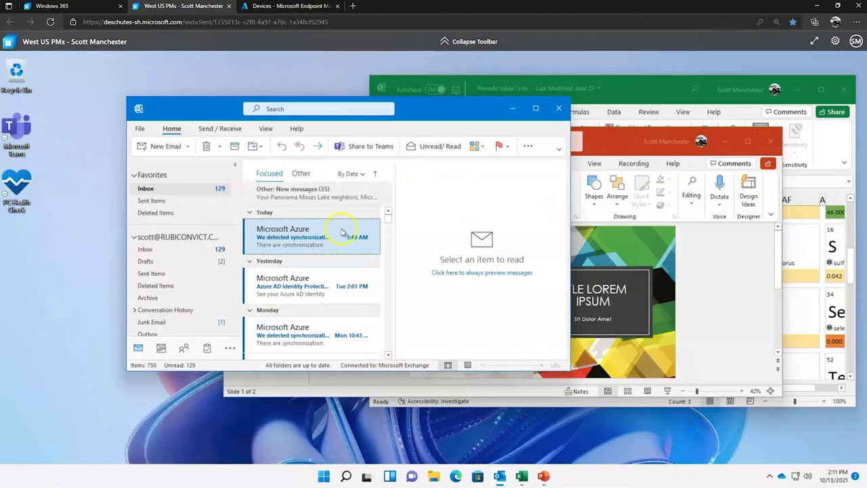
Step: Rearrange the Outlook and PowerPoint windows on the Cloud PC desktop
left_click_drag(407, 110, 325, 87)
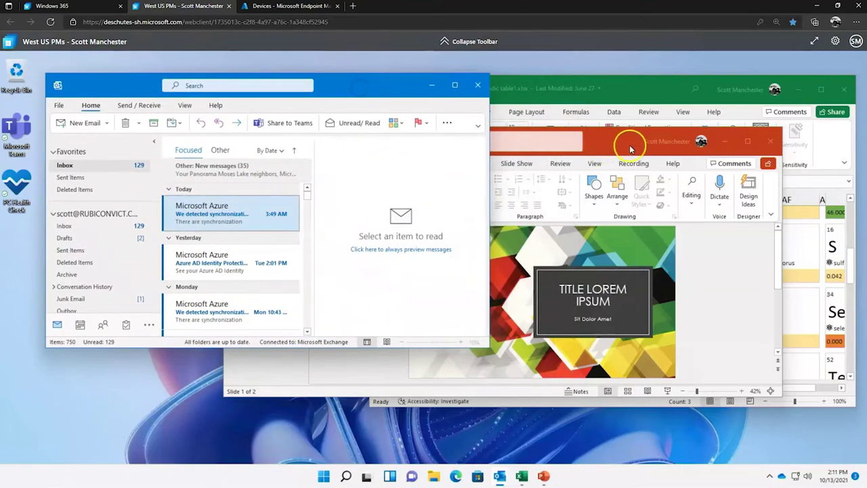
left_click_drag(629, 144, 633, 182)
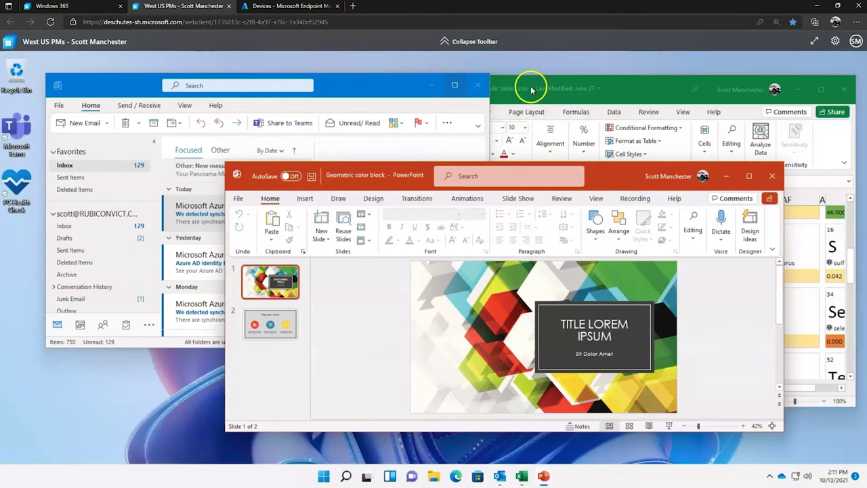
left_click(834, 43)
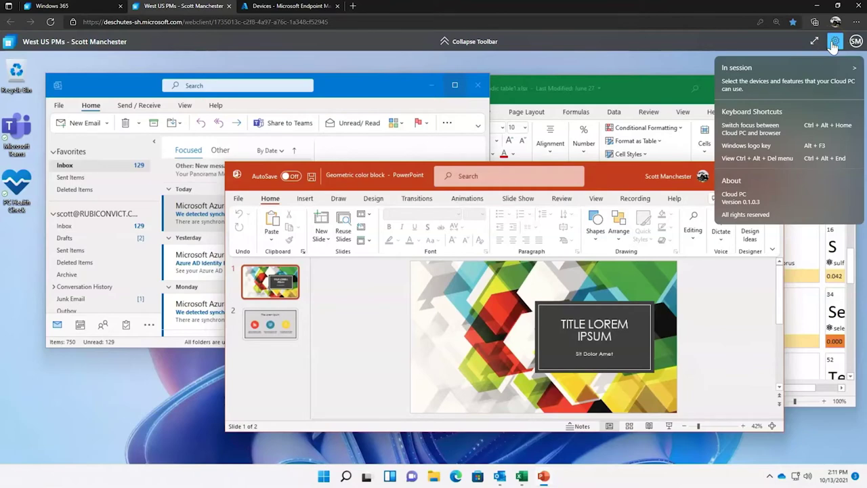
Step: Turn on the alternative keyboard layout in the in-session settings and review the layout list
left_click(813, 69)
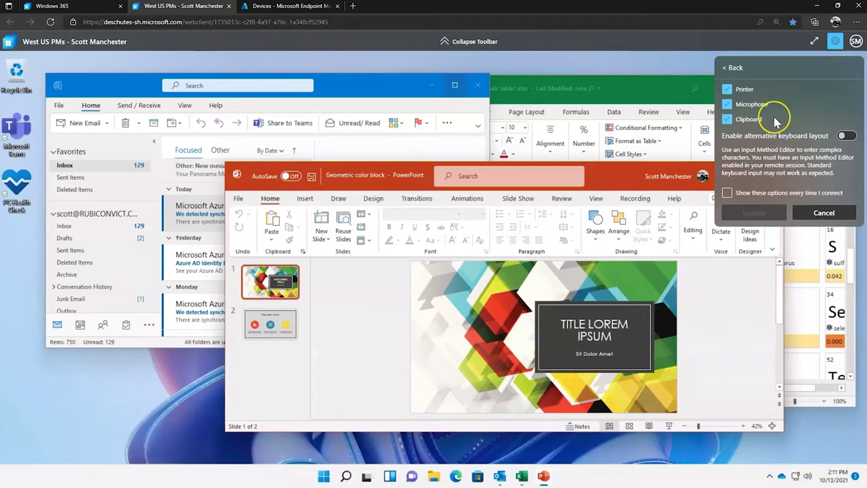
left_click(847, 137)
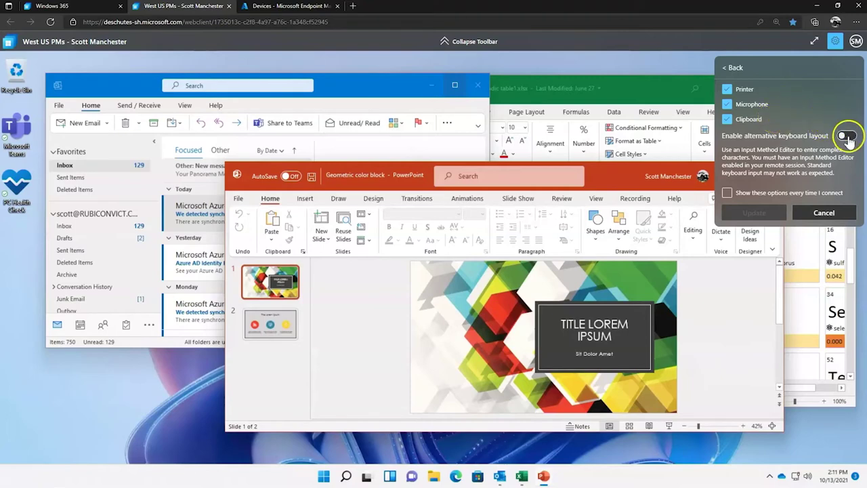
left_click(832, 201)
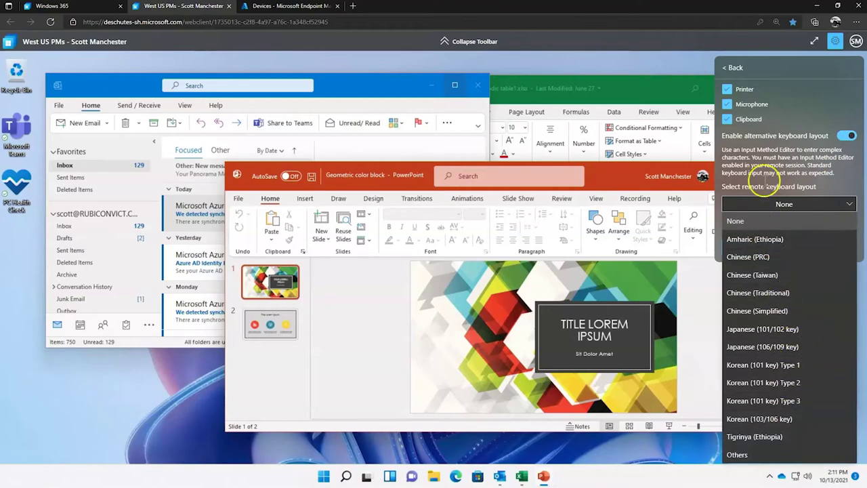
left_click(834, 76)
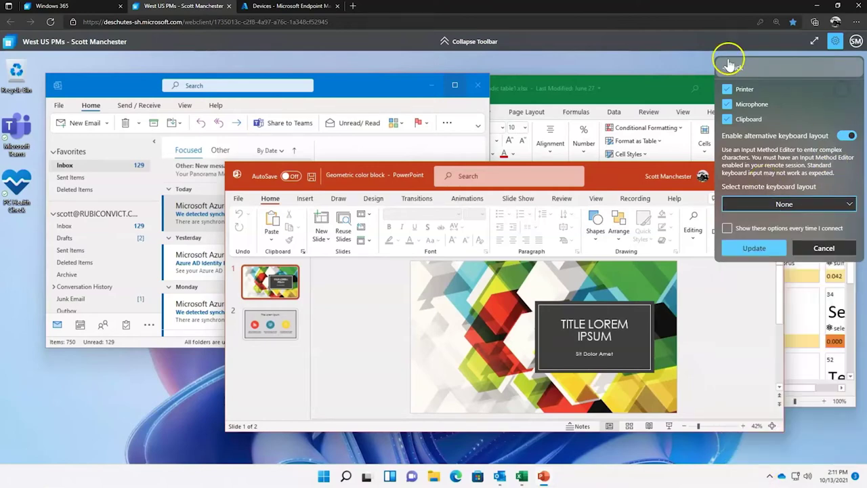
left_click(683, 59)
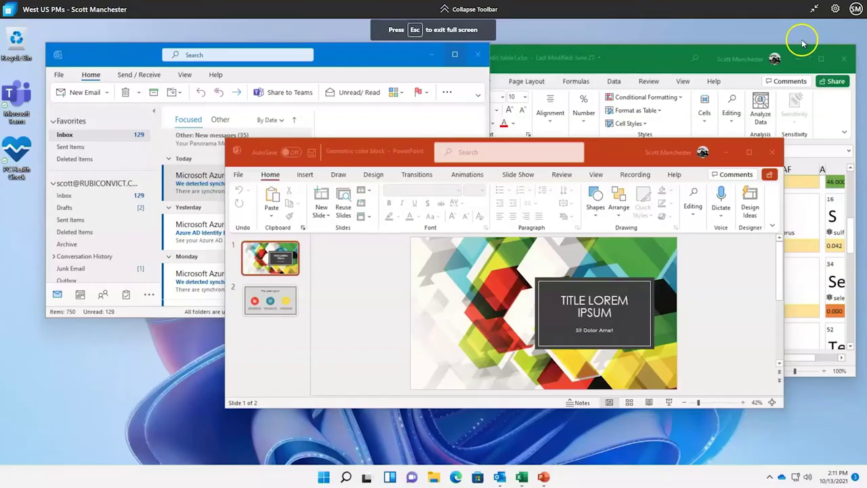
Step: Collapse the session toolbar, nudge PowerPoint aside, and launch PC Health Check
left_click(455, 11)
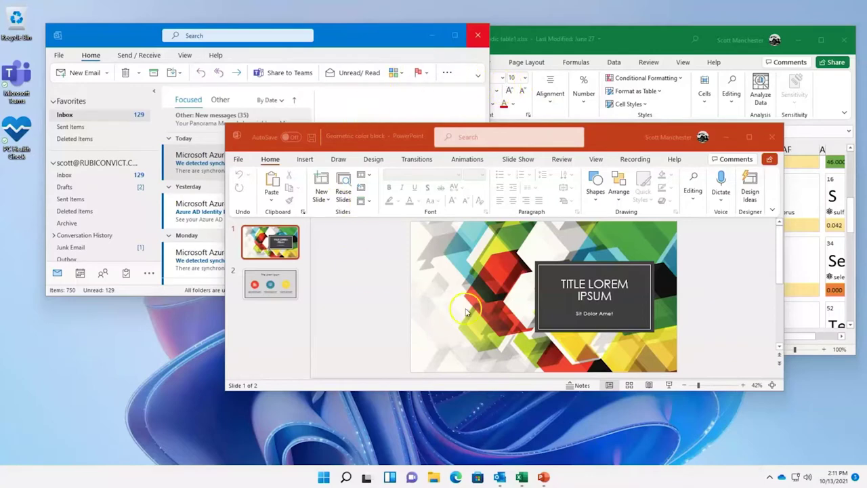
mouse_move(612, 133)
left_mouse_down()
mouse_move(607, 113)
mouse_move(564, 115)
left_mouse_up()
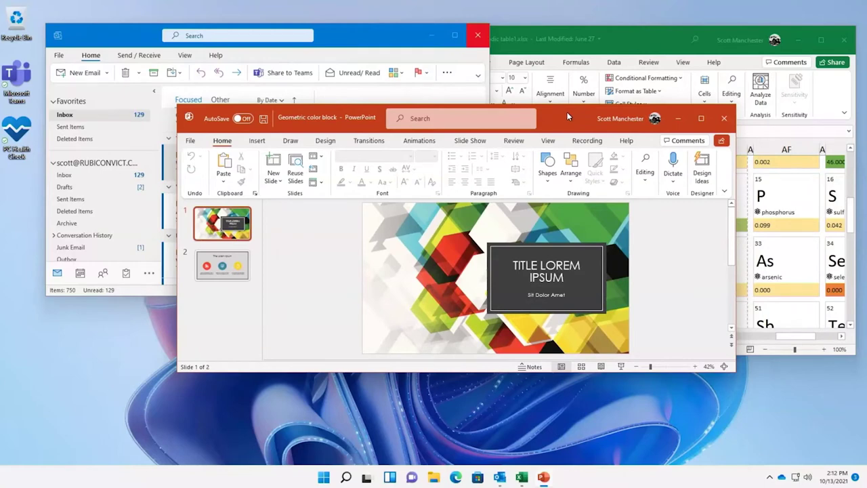
left_click(23, 124)
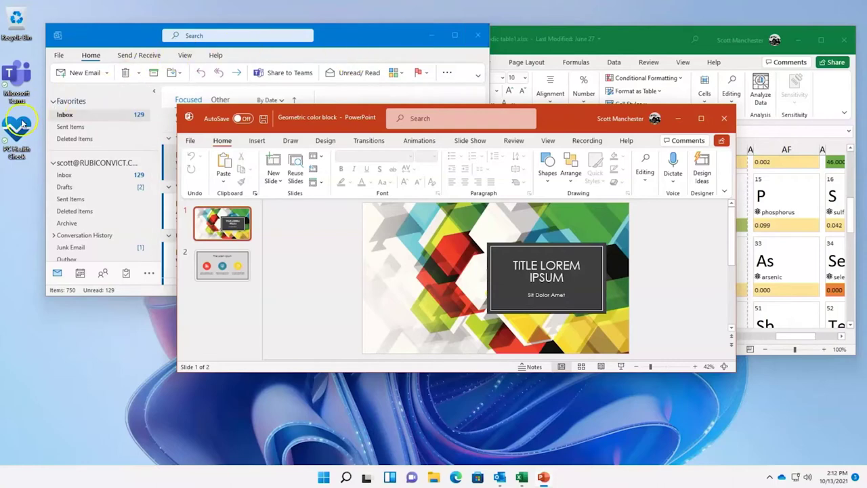
left_click(157, 127)
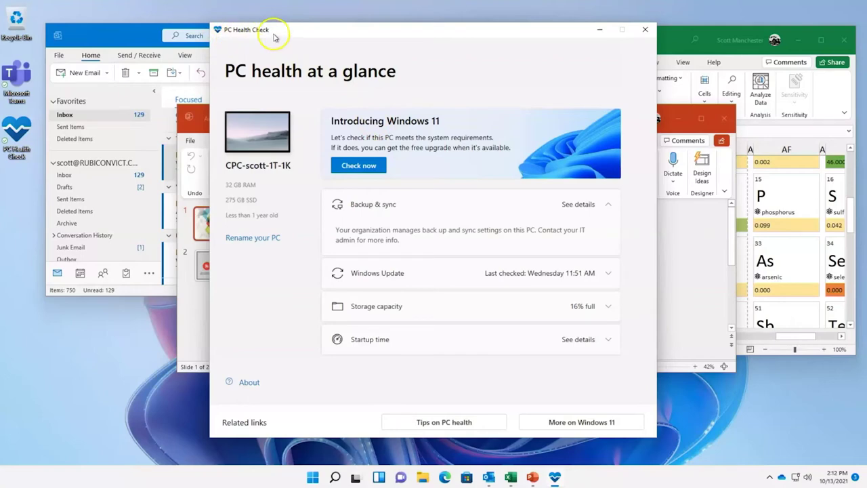
Step: Run the Windows 11 requirements check, review all passed results, and minimize PC Health Check
left_click(364, 166)
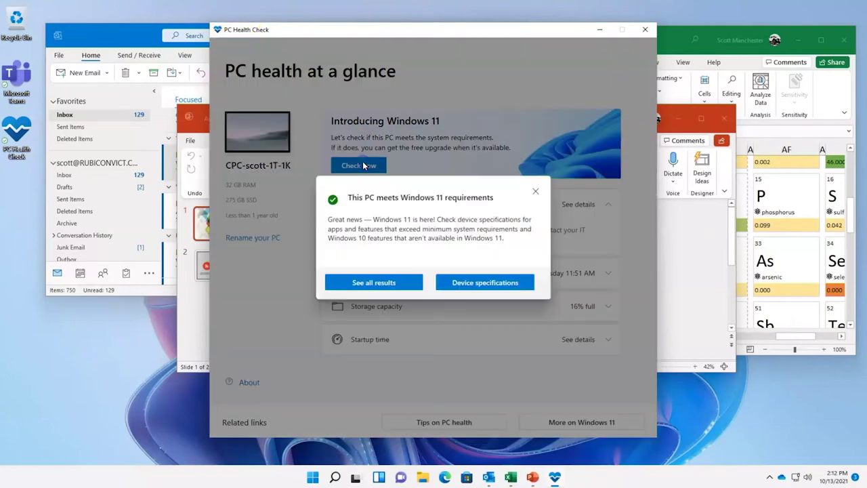
left_click(358, 282)
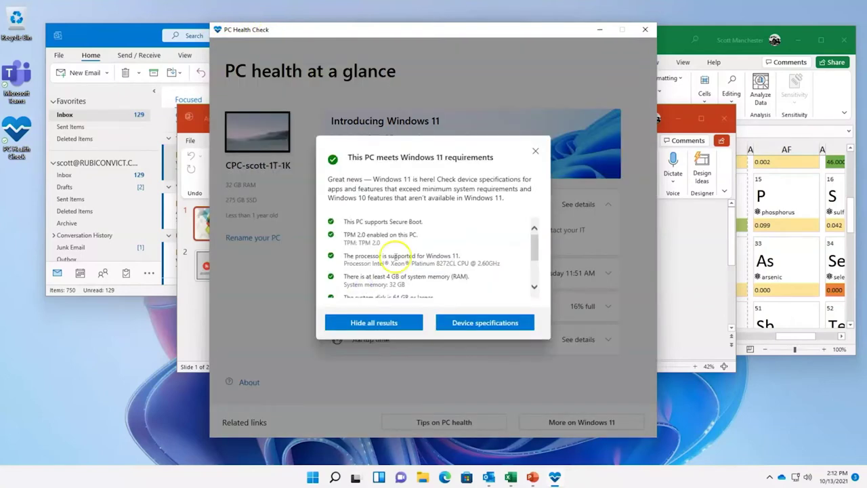
mouse_move(535, 241)
left_mouse_down()
mouse_move(537, 269)
mouse_move(541, 231)
left_mouse_up()
left_click(536, 149)
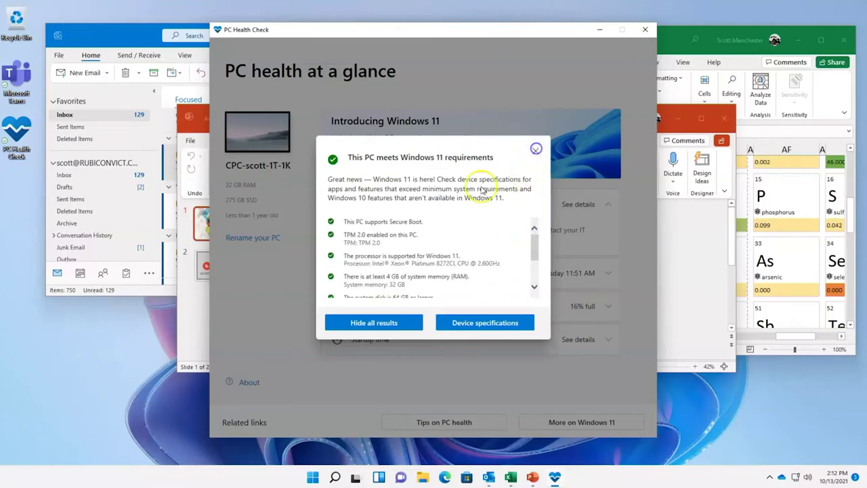
left_click(595, 32)
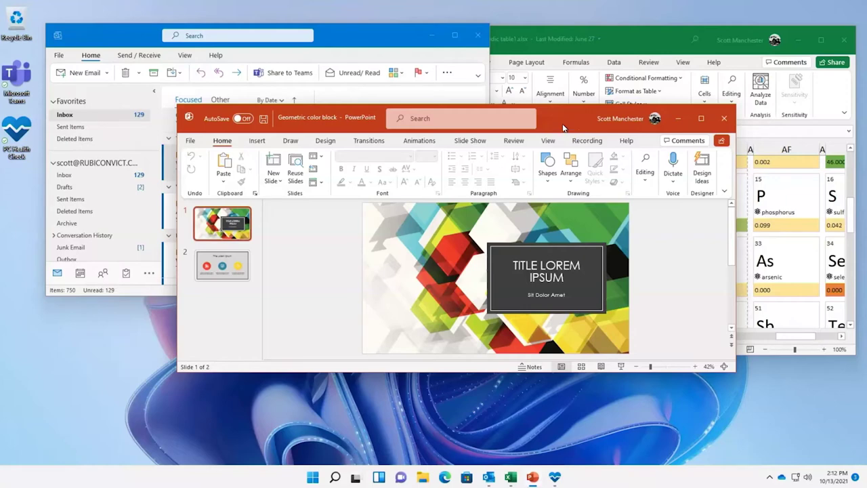
left_click(702, 120)
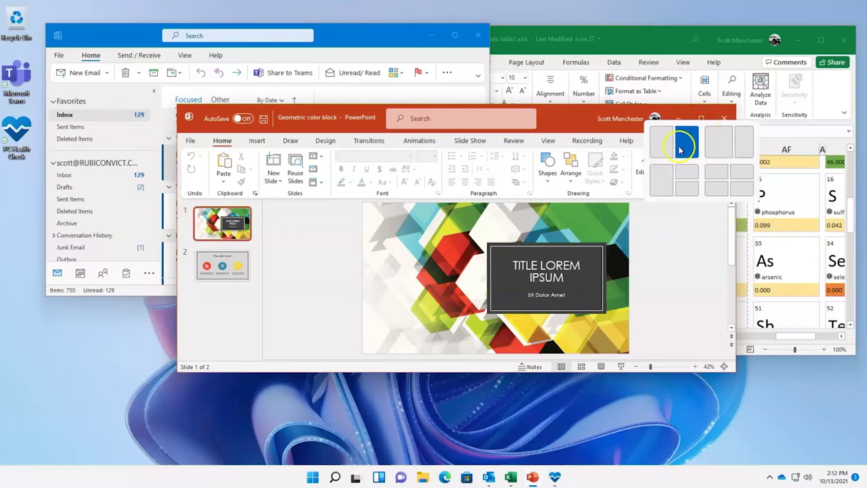
Step: Snap PowerPoint to the left half, Outlook to the top-right and Excel to the bottom-right
left_click(718, 174)
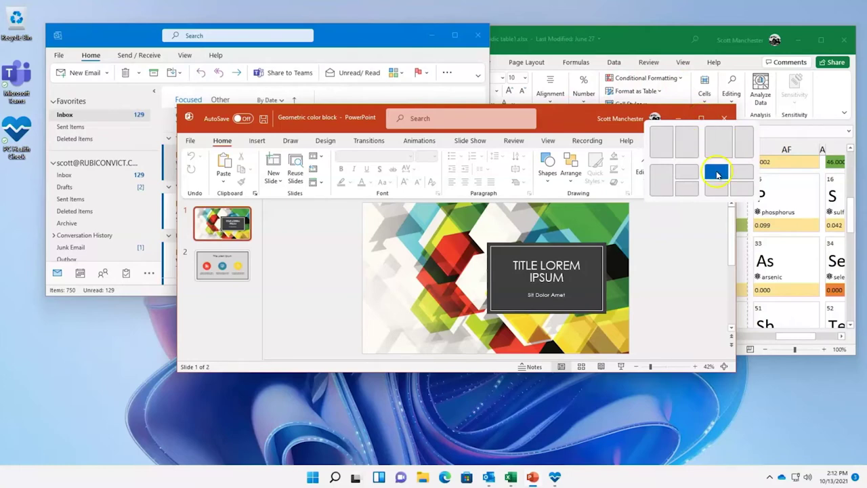
left_click(664, 177)
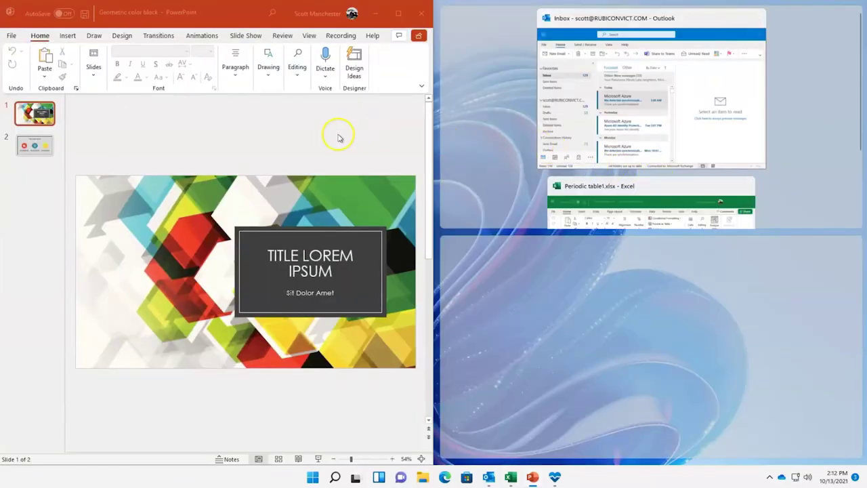
left_click(660, 132)
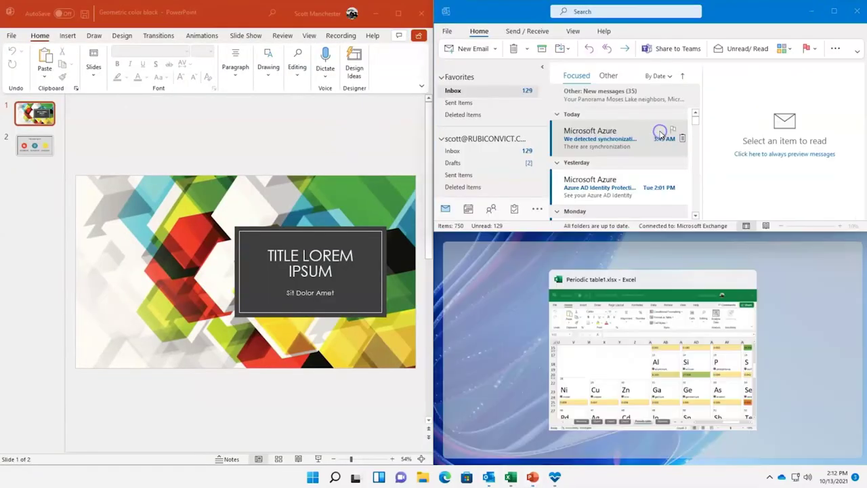
left_click(652, 316)
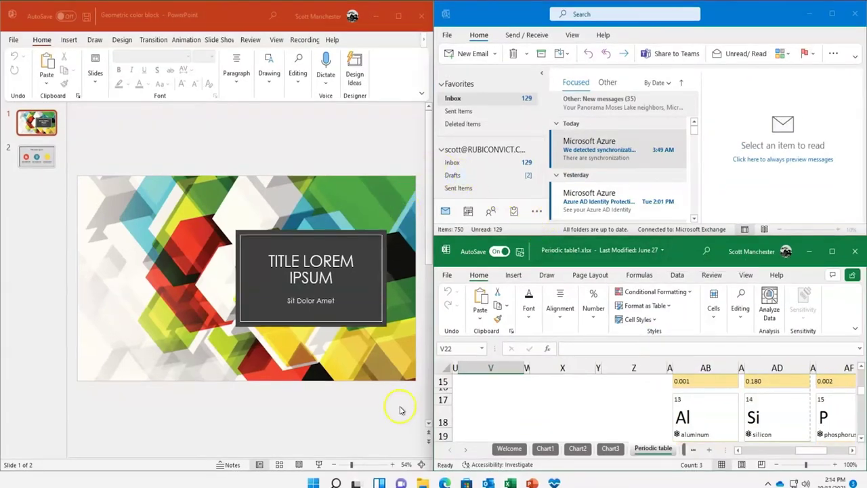
left_click(357, 482)
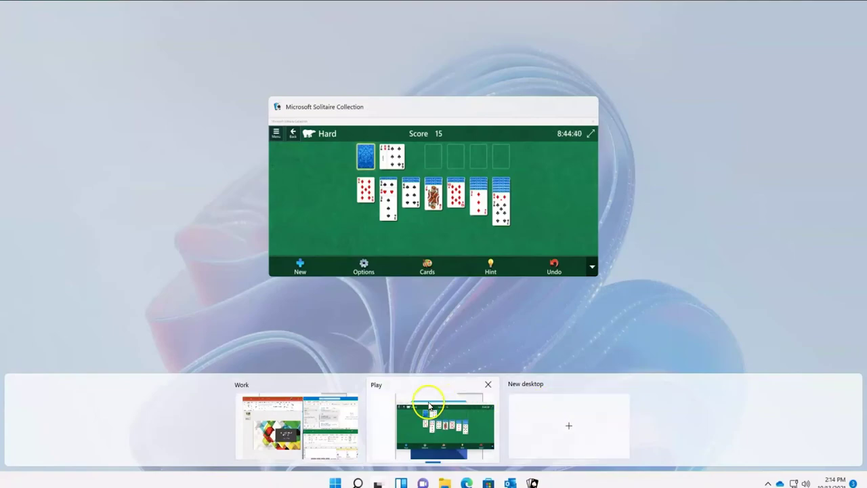
Step: Visit the Play desktop with Solitaire, then return to the Work desktop
left_click(429, 403)
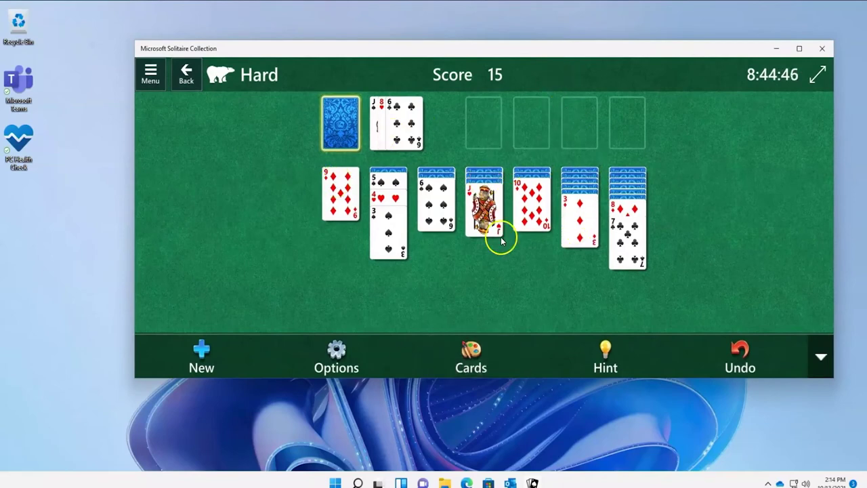
mouse_move(378, 482)
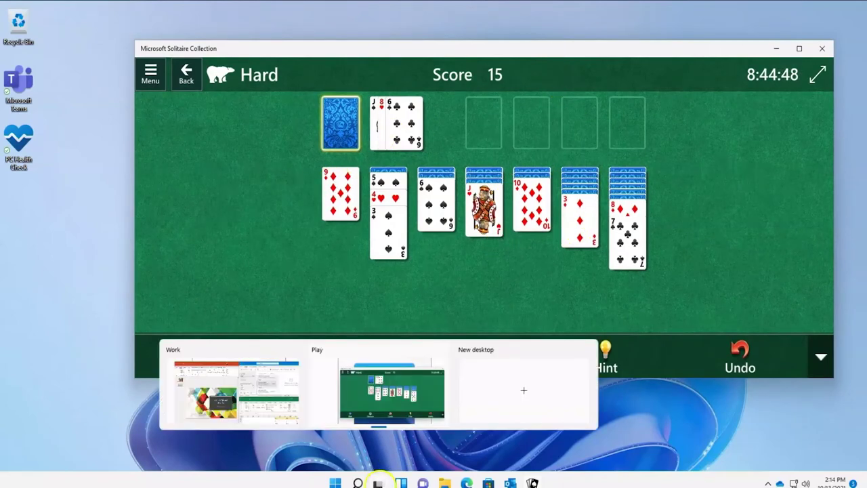
left_click(270, 377)
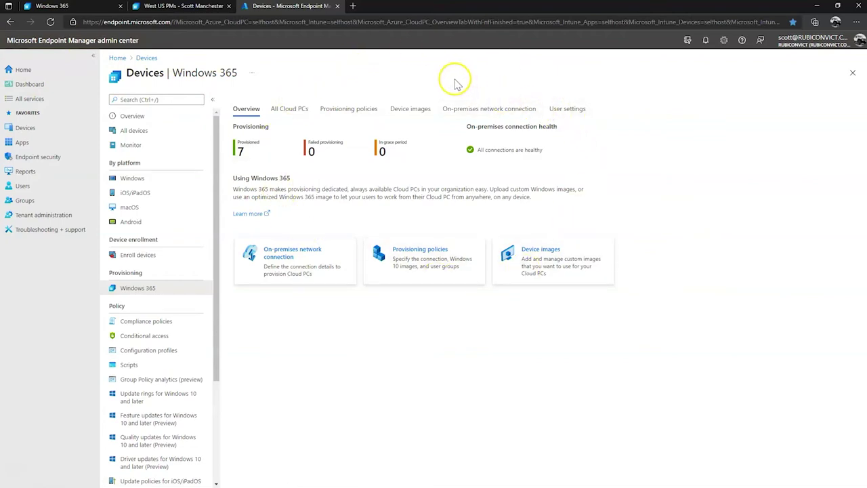
Step: Start a new provisioning policy named Native AADJ
left_click(361, 110)
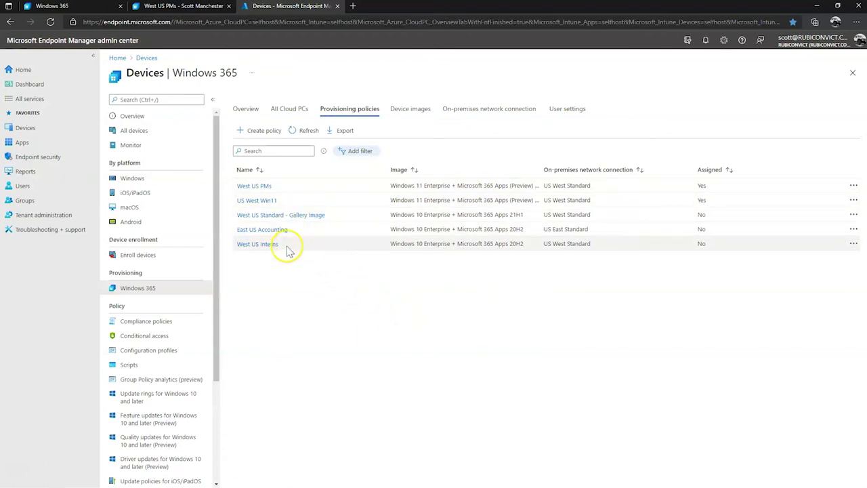
left_click(261, 133)
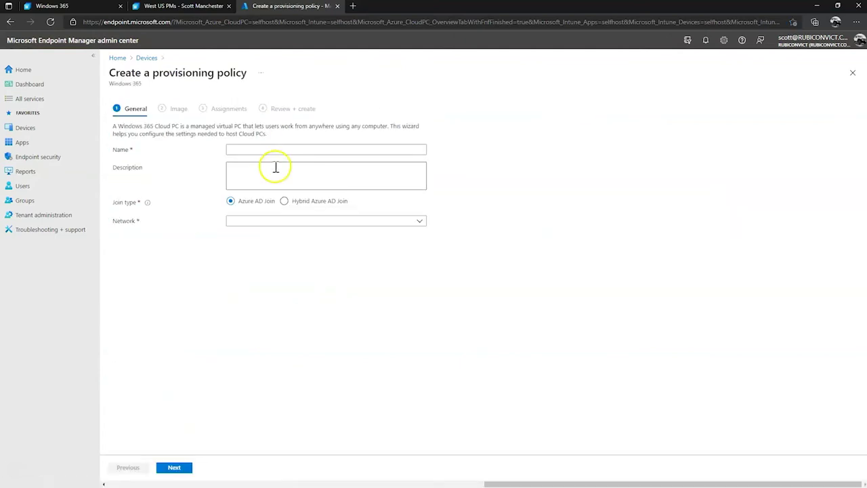
left_click(267, 149)
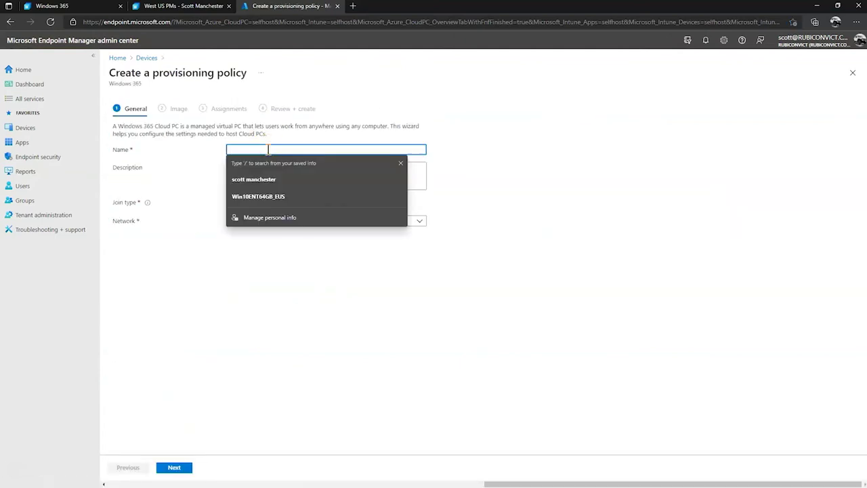
type("Native A")
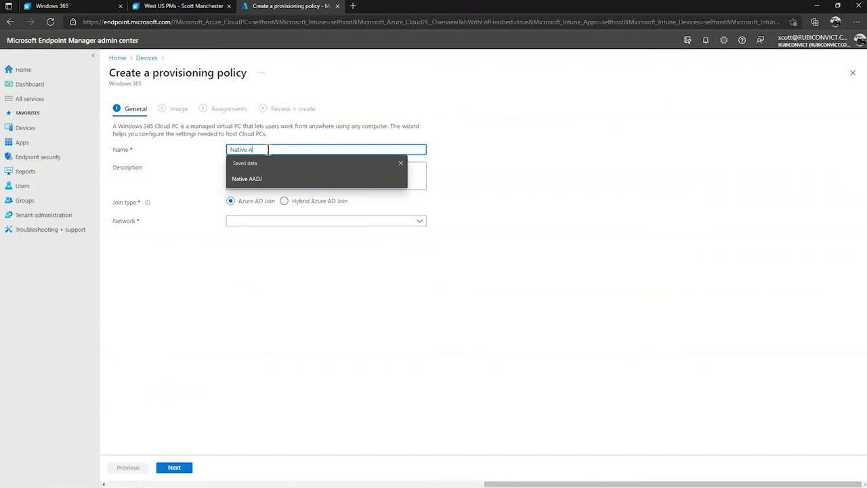
type("ADJ")
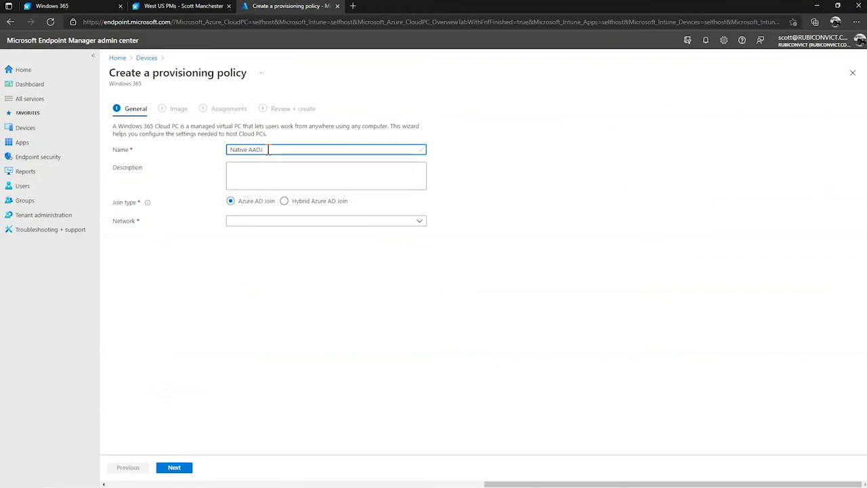
left_click(263, 173)
Step: Set the policy to Microsoft Hosted Network in region (US) West US 3
left_click(269, 221)
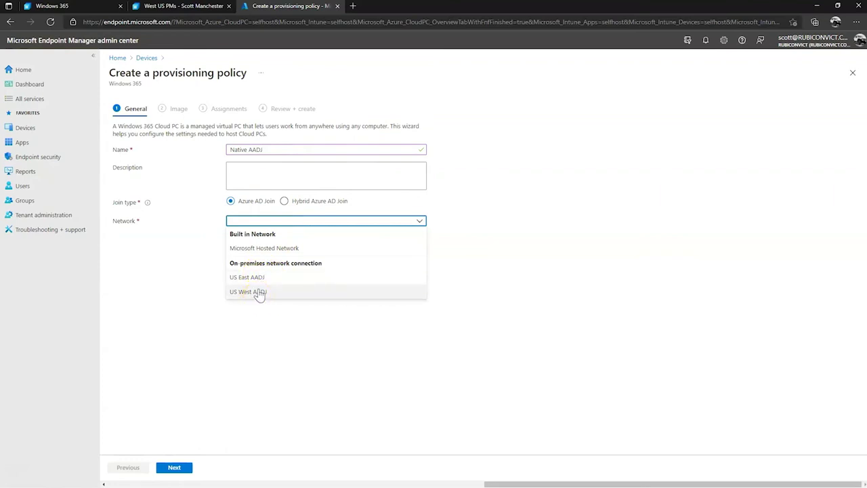
left_click(260, 284)
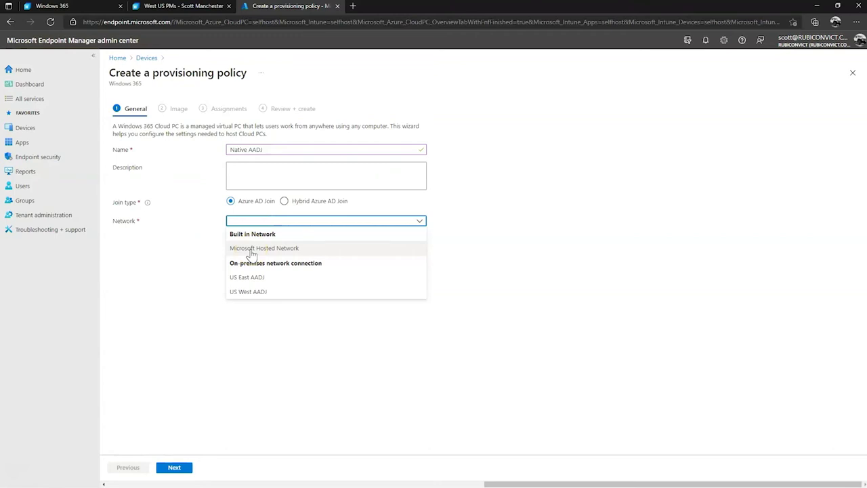
left_click(252, 250)
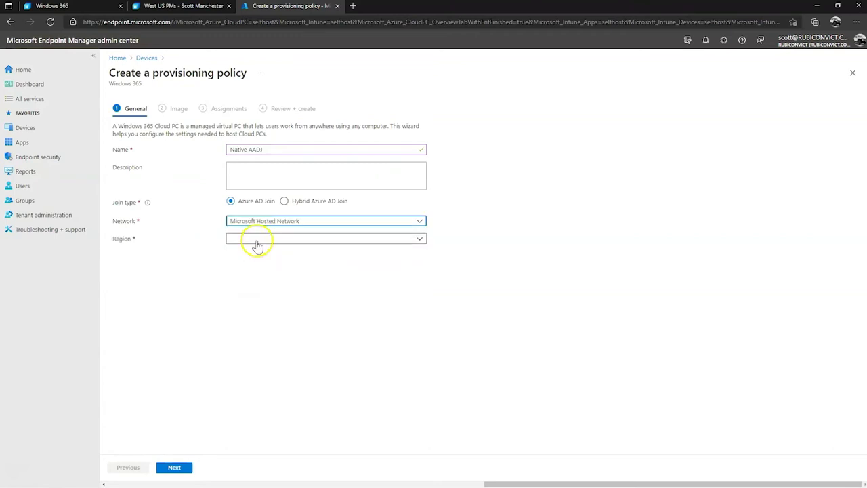
left_click(255, 240)
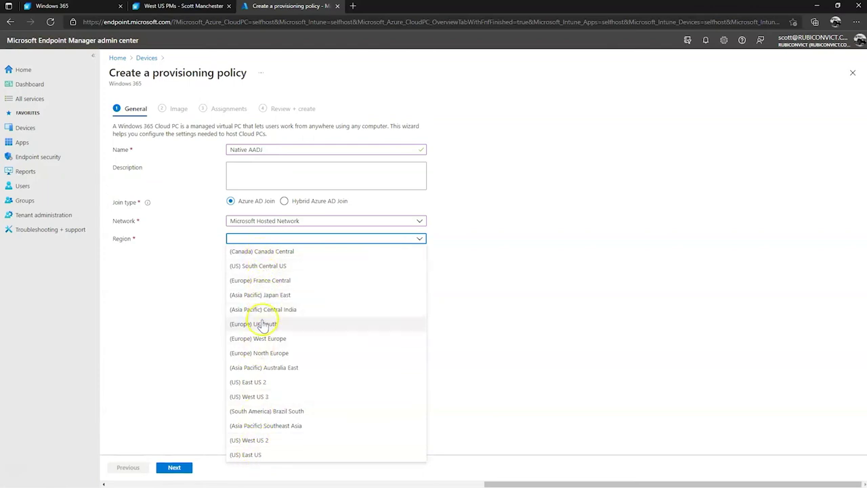
left_click(264, 397)
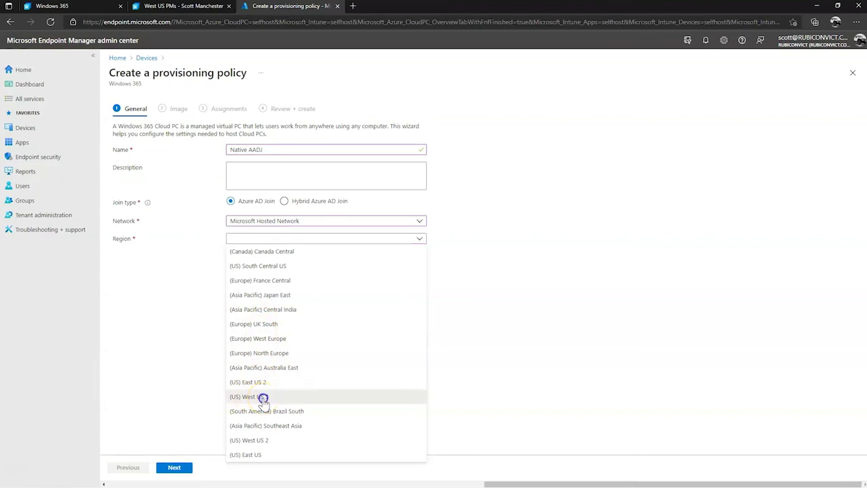
left_click(171, 469)
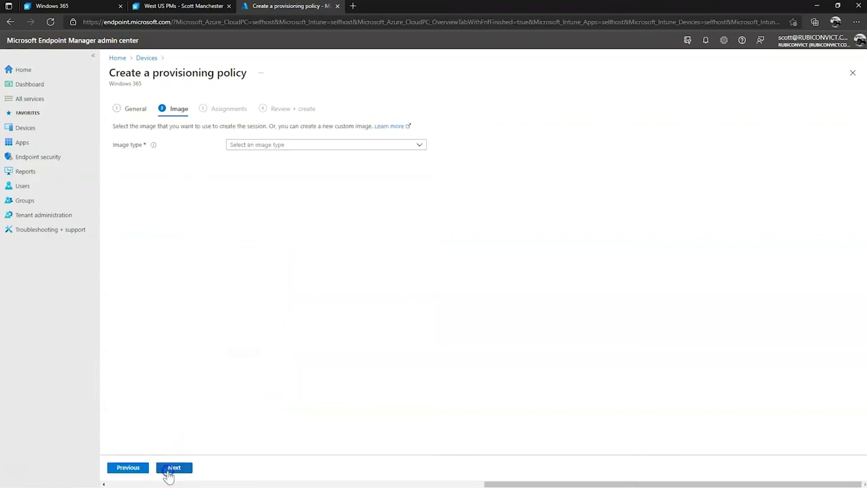
Step: Choose the gallery image Windows 11 Enterprise + Microsoft 365 Apps 21H2 for the policy
left_click(290, 145)
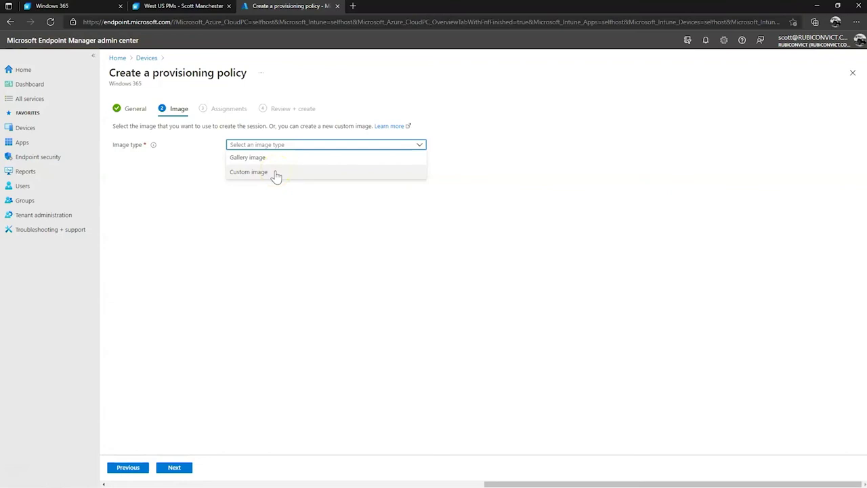
left_click(254, 158)
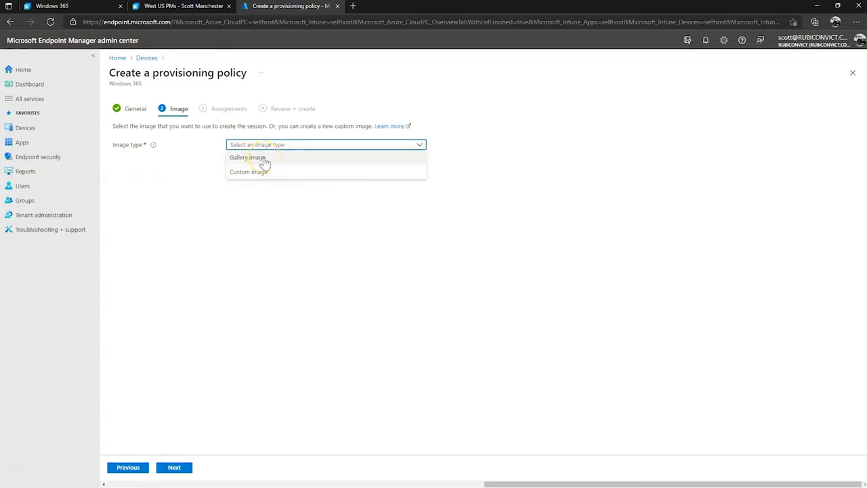
left_click(263, 159)
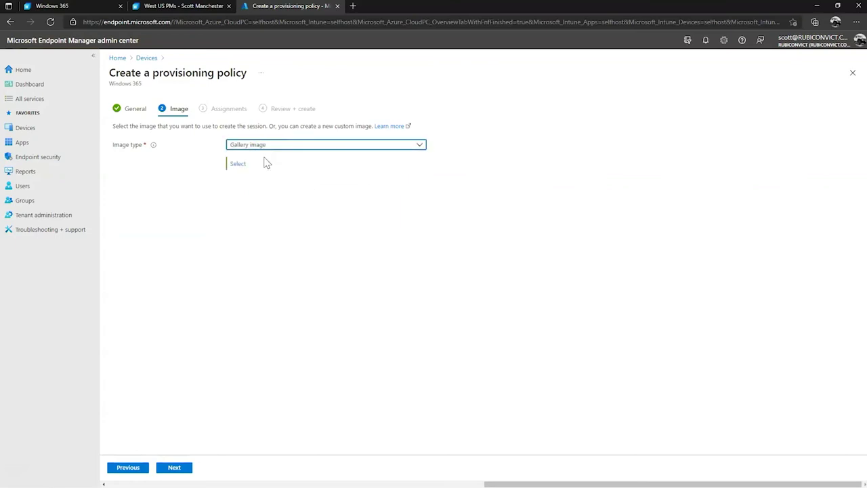
left_click(237, 164)
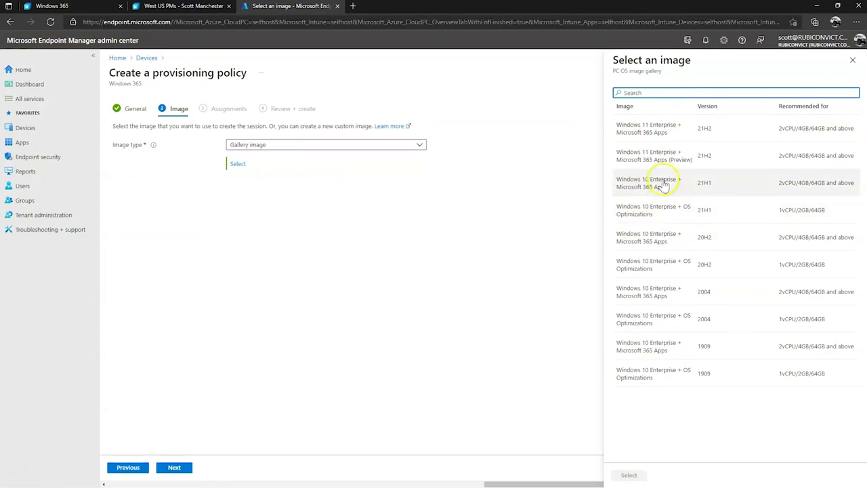
left_click(654, 133)
left_click(654, 132)
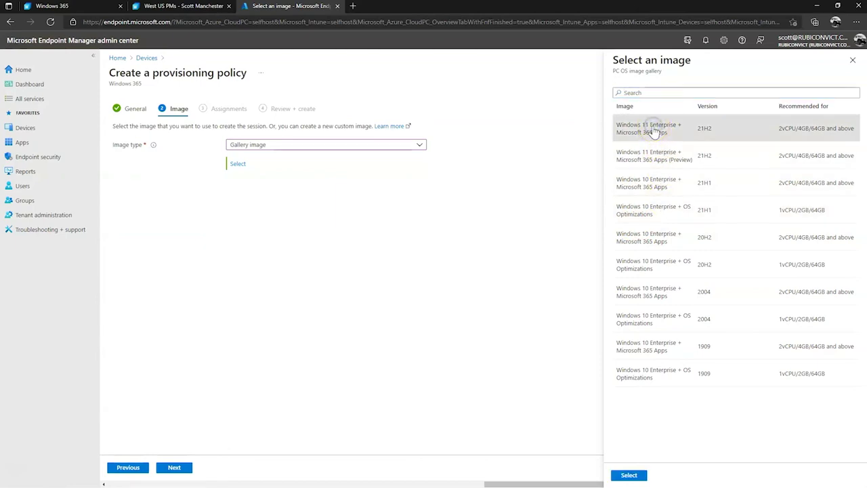
left_click(629, 475)
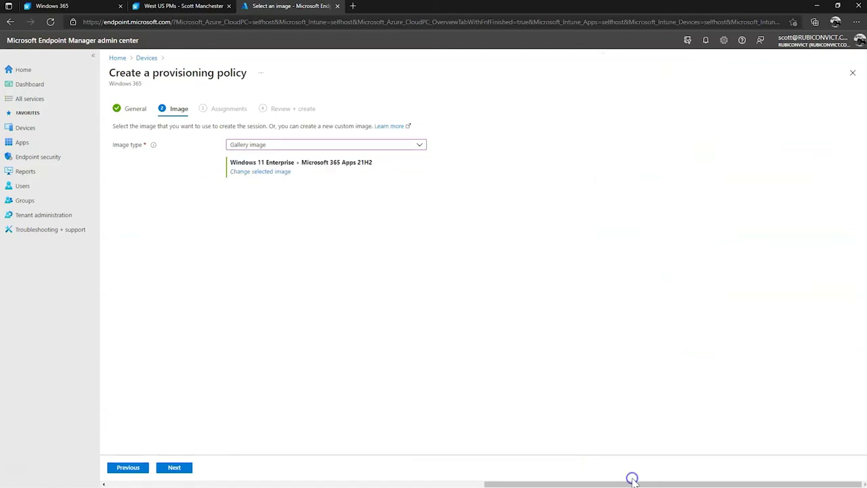
Step: Include the US West Win11 group and advance the wizard to Review + create
left_click(177, 468)
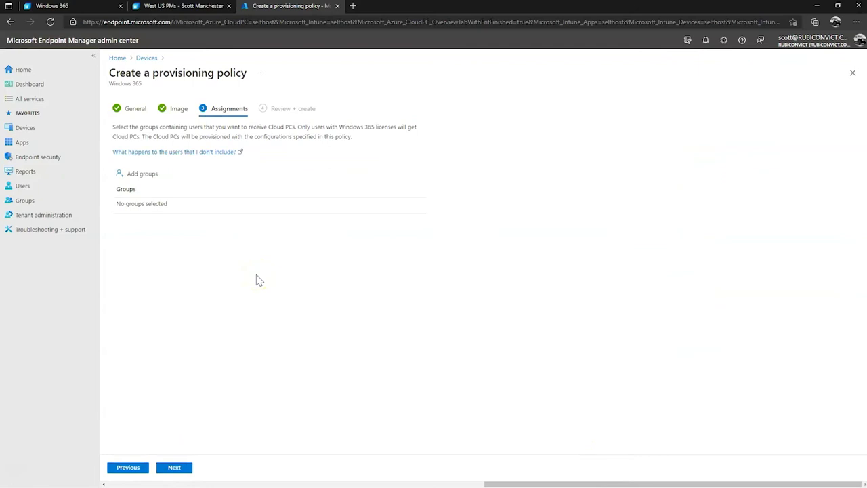
left_click(145, 174)
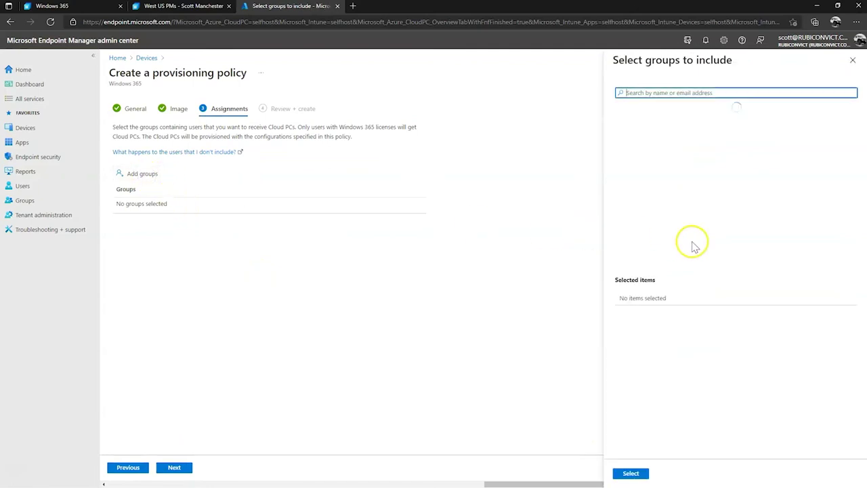
scroll(690, 247, "down", 3)
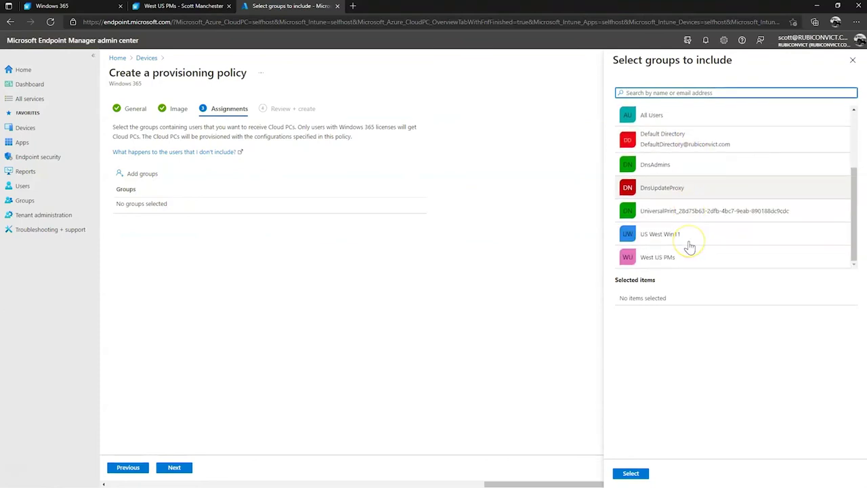
left_click(651, 237)
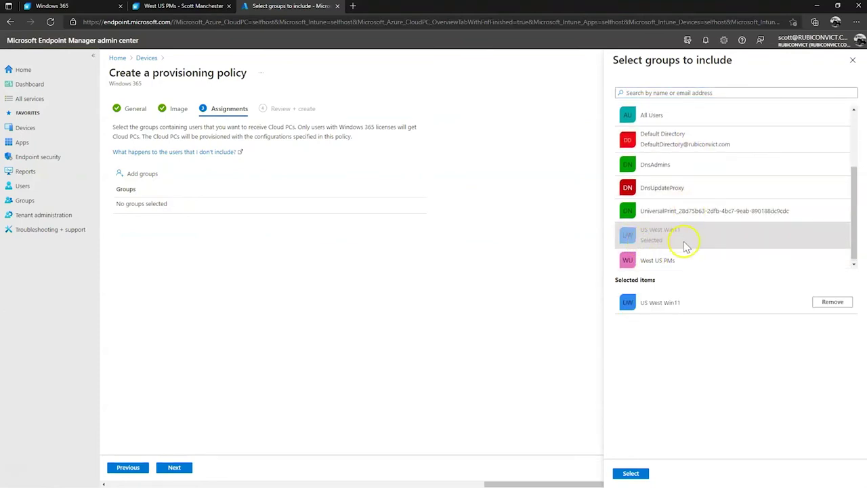
left_click(631, 473)
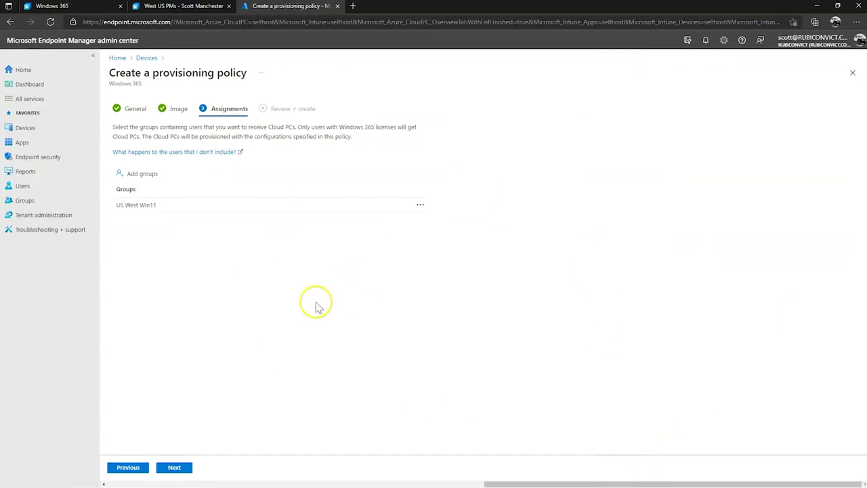
left_click(173, 467)
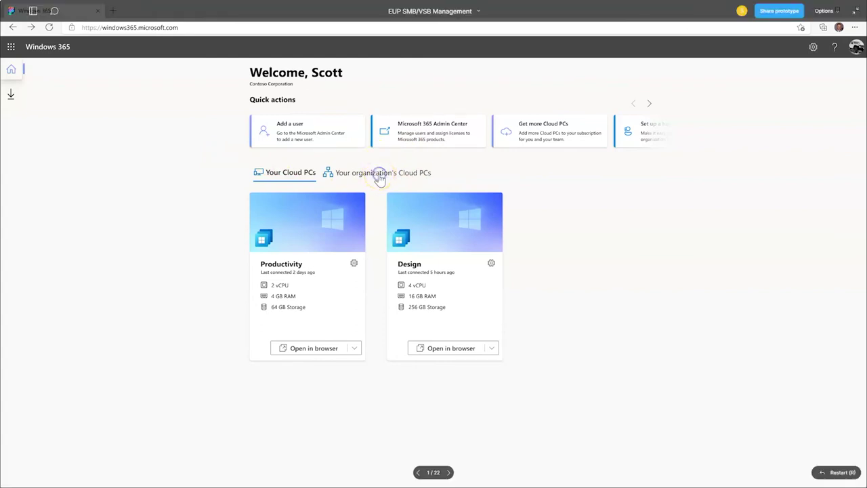
Step: List the organization's Cloud PCs, toggling the OS to Windows 10 and back to Windows 11 without saving
left_click(379, 175)
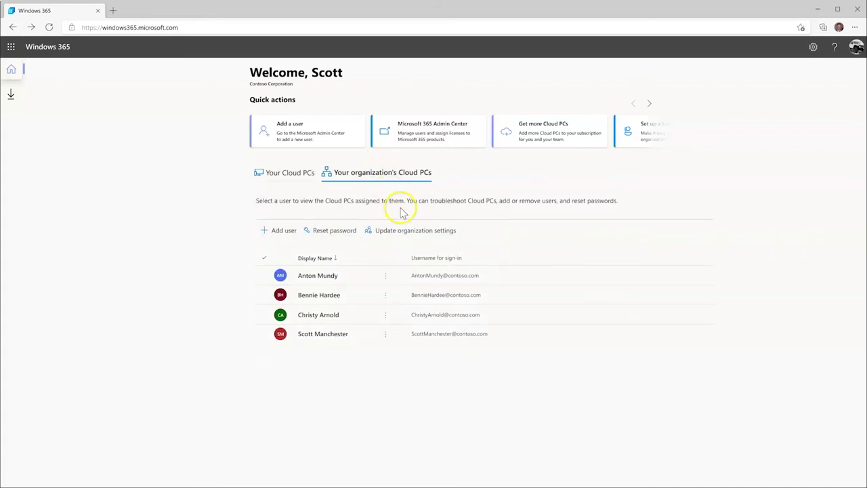
left_click(407, 230)
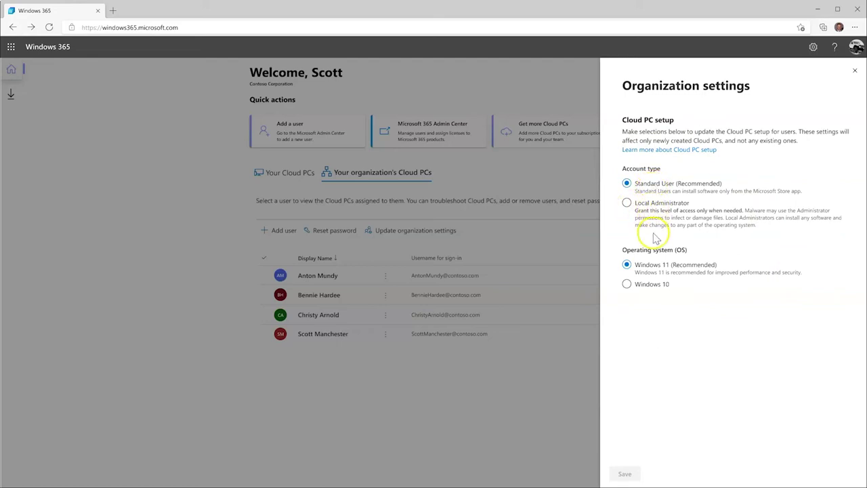
left_click(642, 285)
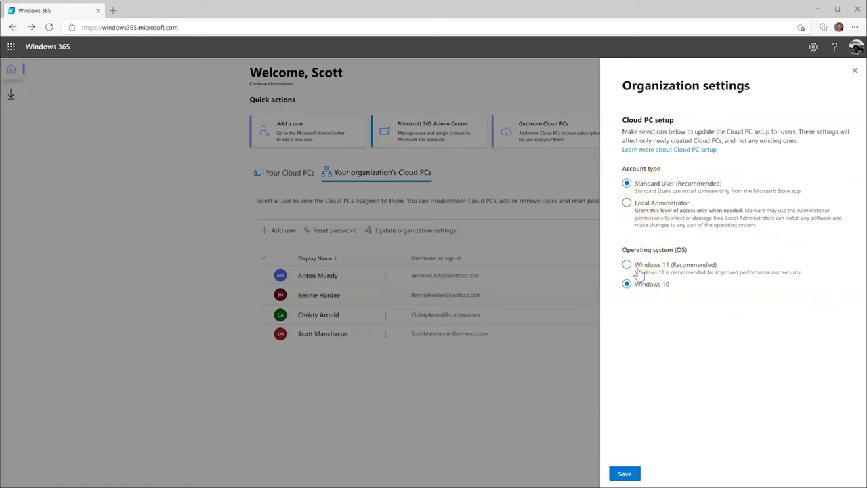
left_click(640, 266)
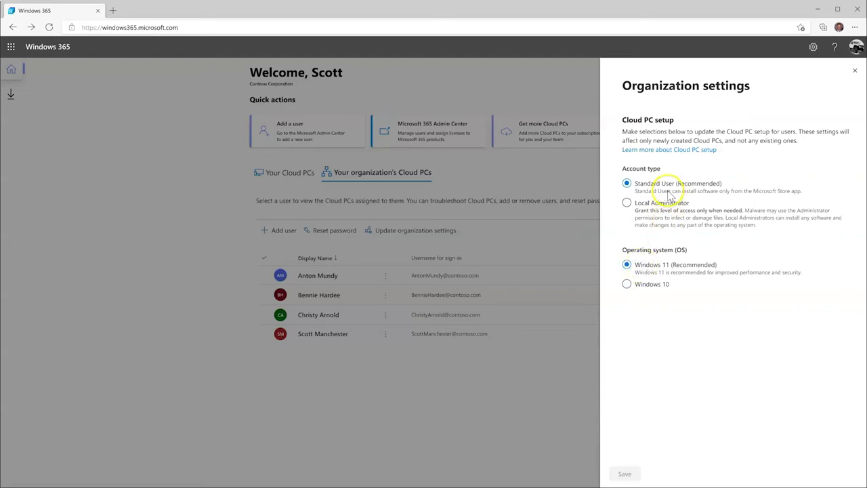
left_click(856, 72)
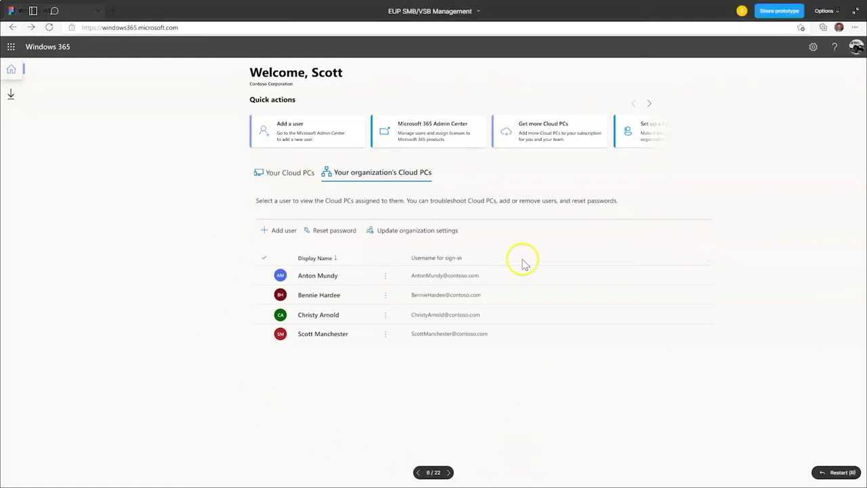
Step: Add a new user licensed for Microsoft 365 Business Standard and Windows 365 2vCPU/8GB/128GB
left_click(281, 234)
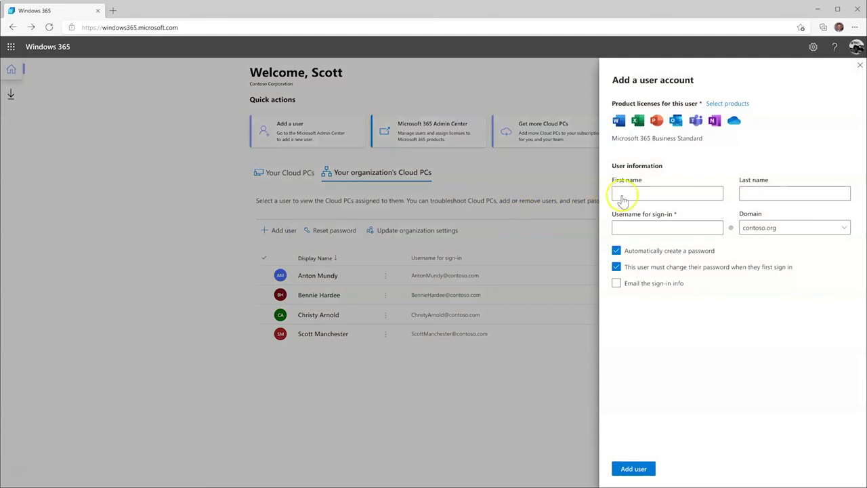
left_click(624, 191)
type("Michael")
left_click(752, 190)
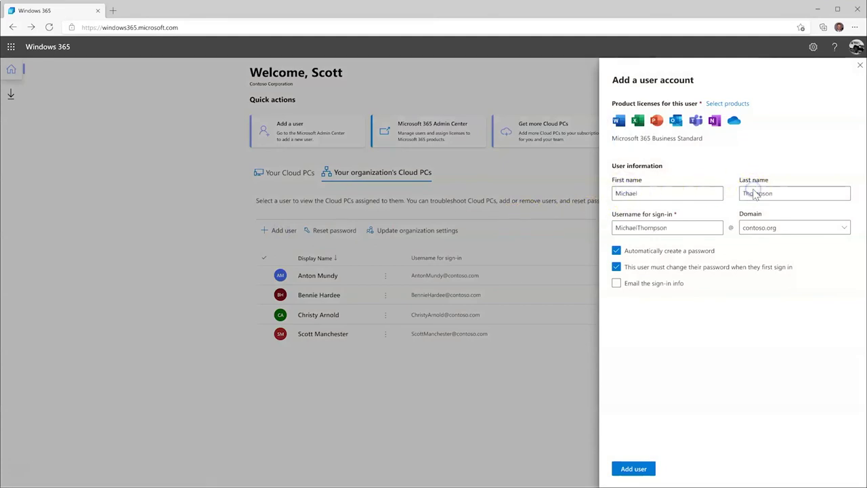
left_click(715, 102)
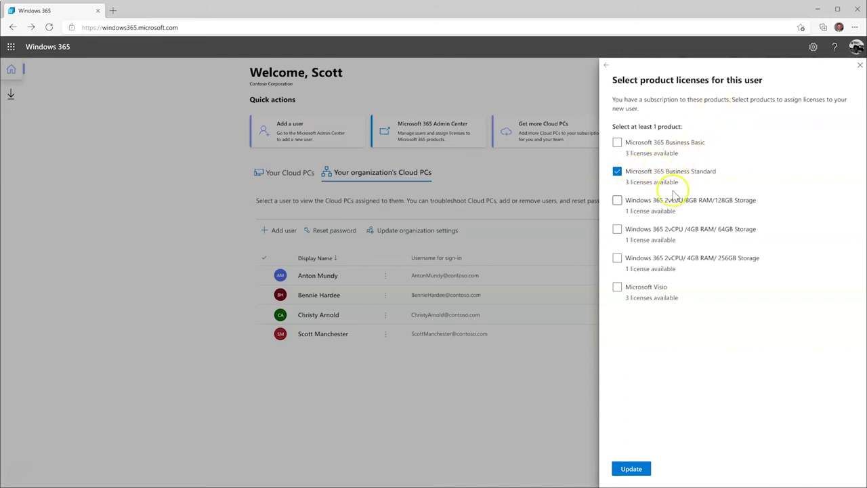
left_click(618, 201)
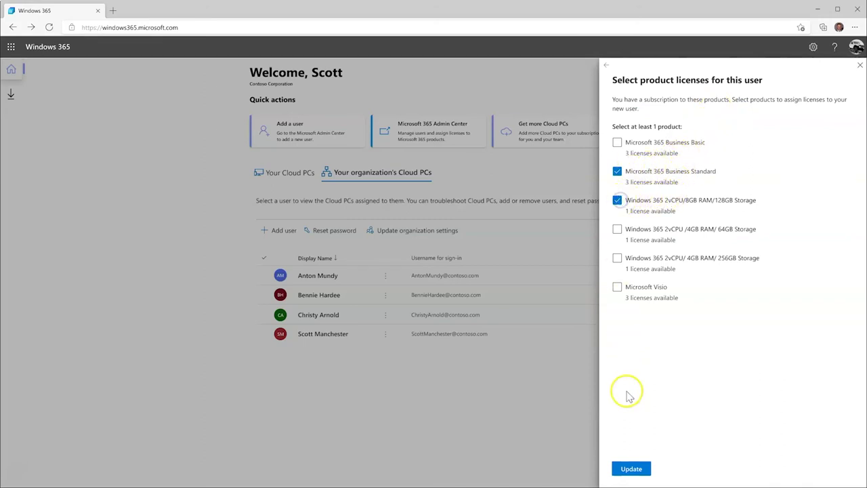
left_click(631, 469)
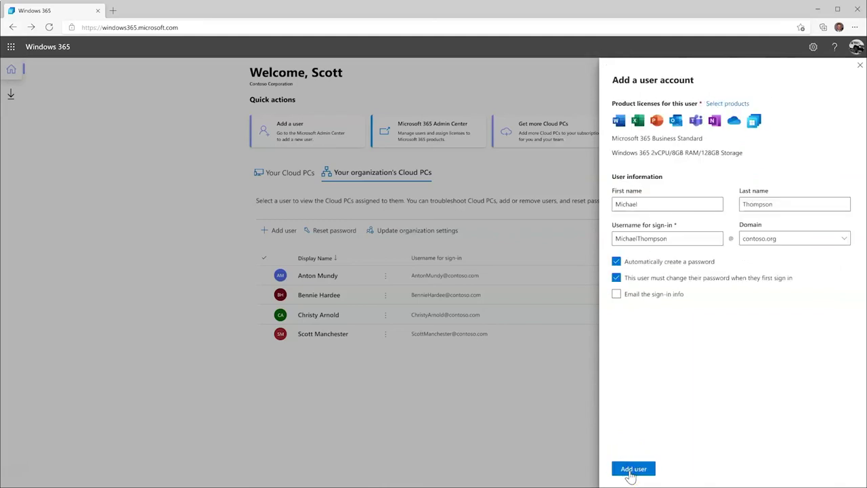
left_click(631, 469)
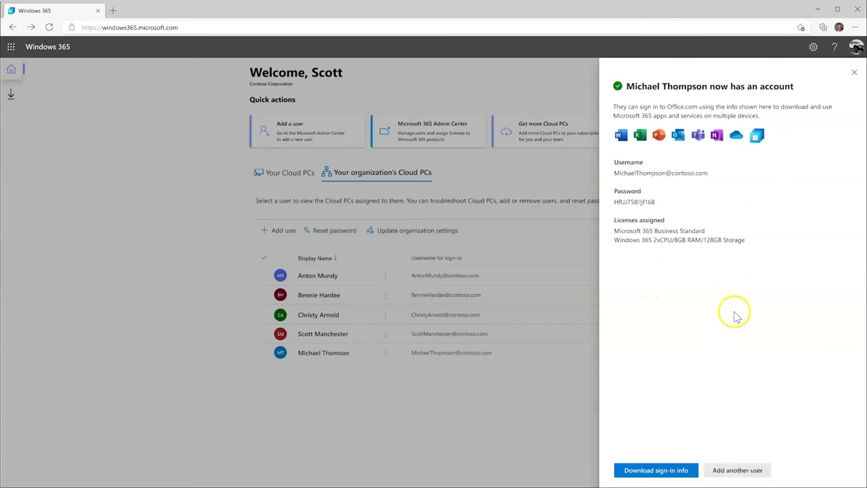
left_click(855, 72)
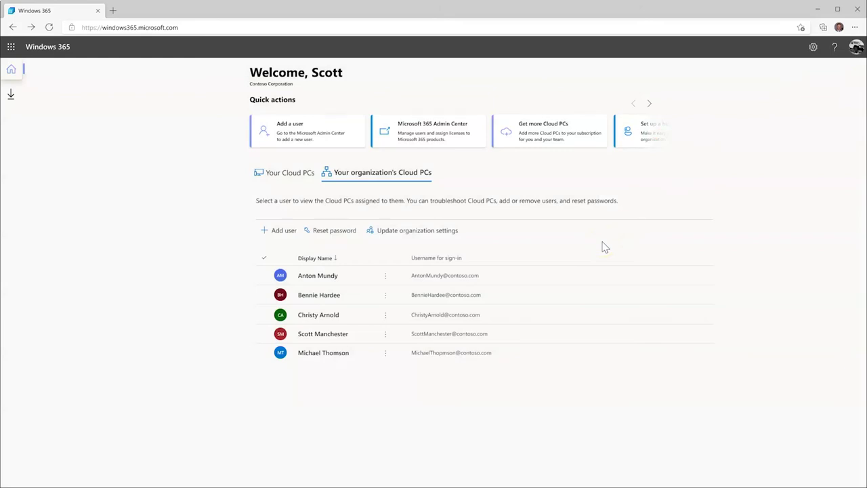
left_click(301, 279)
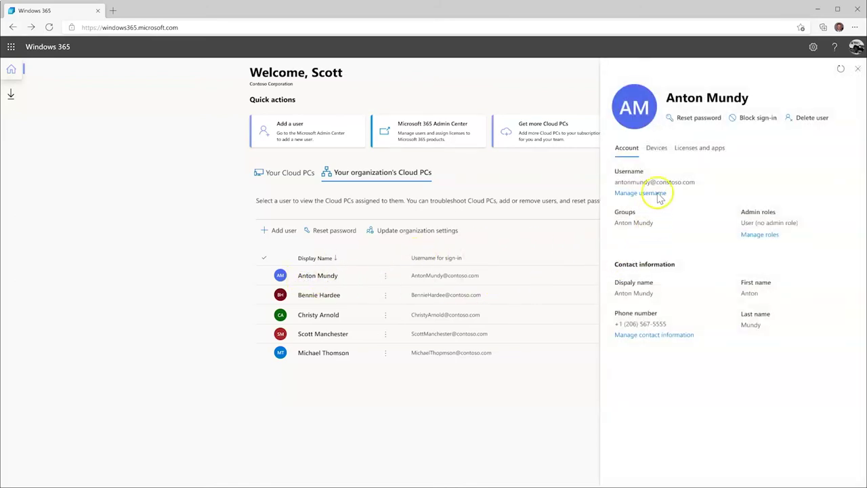
left_click(661, 150)
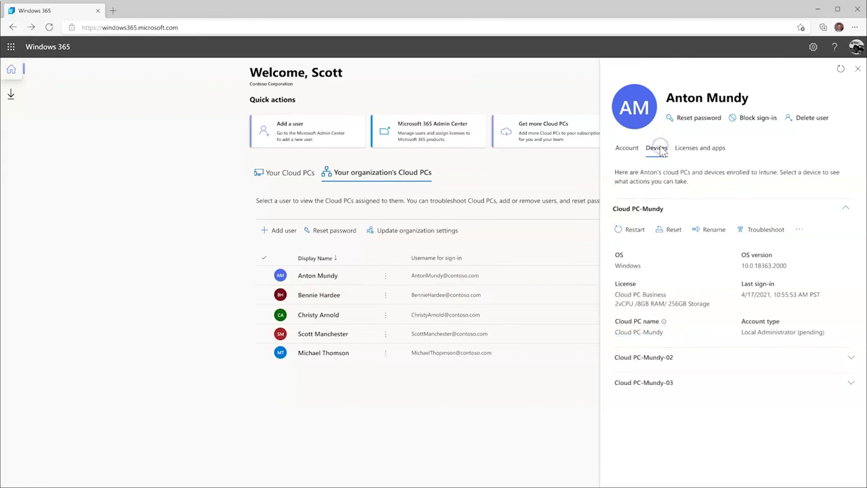
left_click(681, 211)
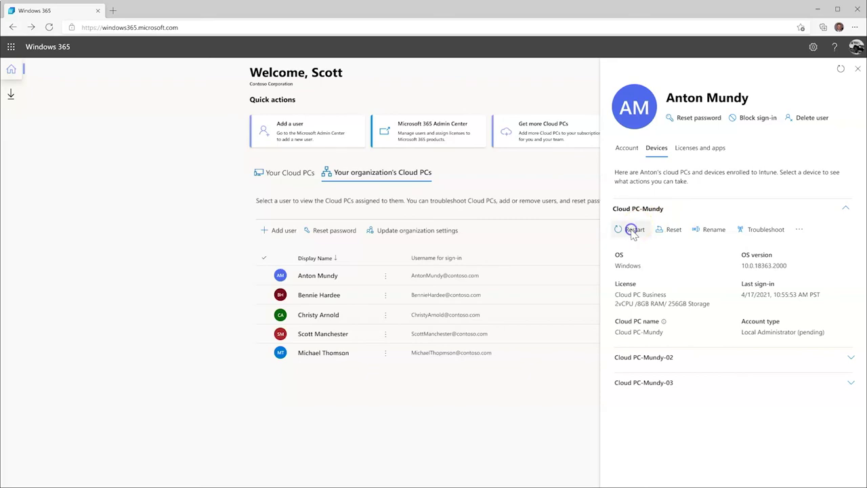
left_click(629, 232)
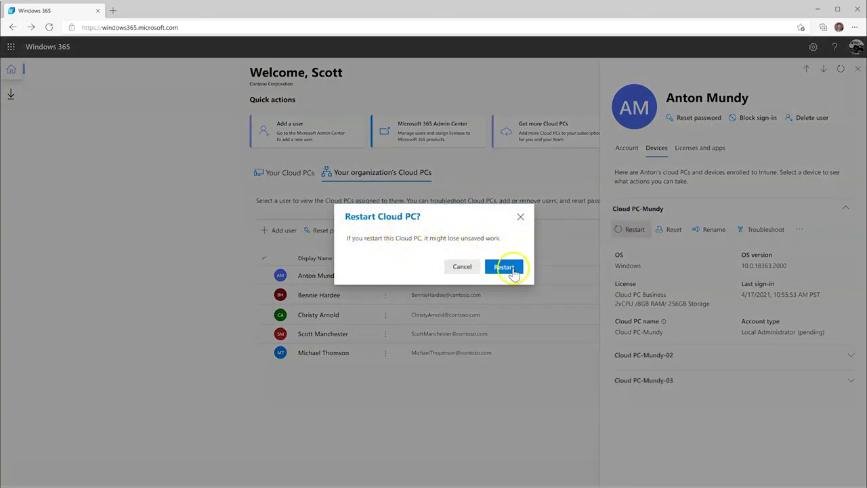
left_click(513, 268)
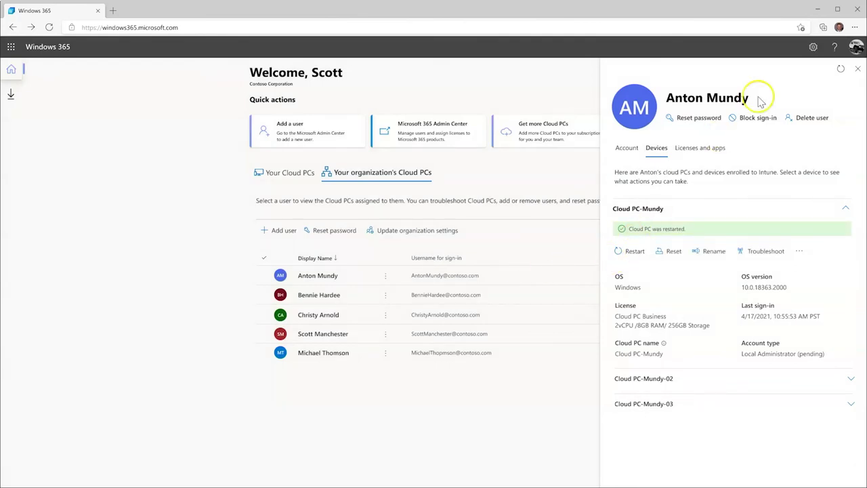
left_click(859, 70)
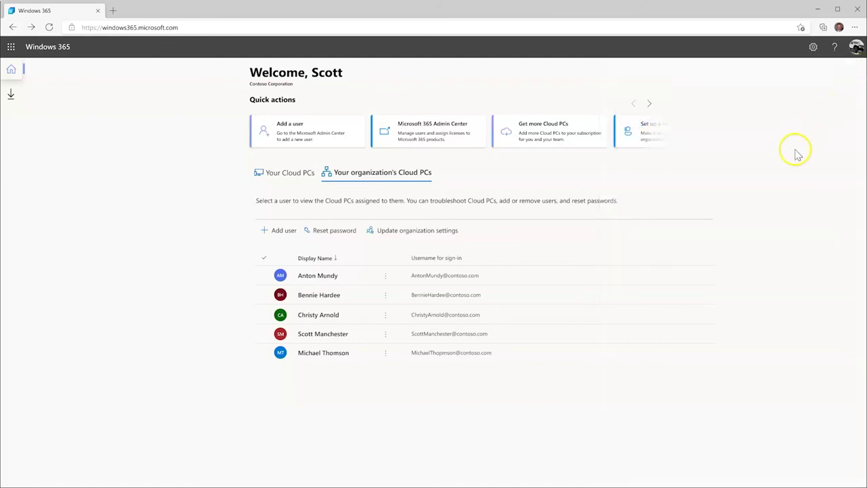
left_click(760, 173)
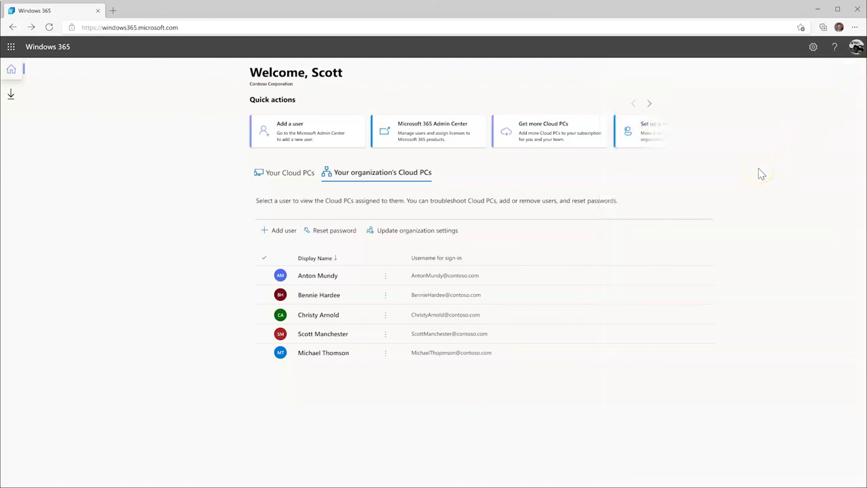